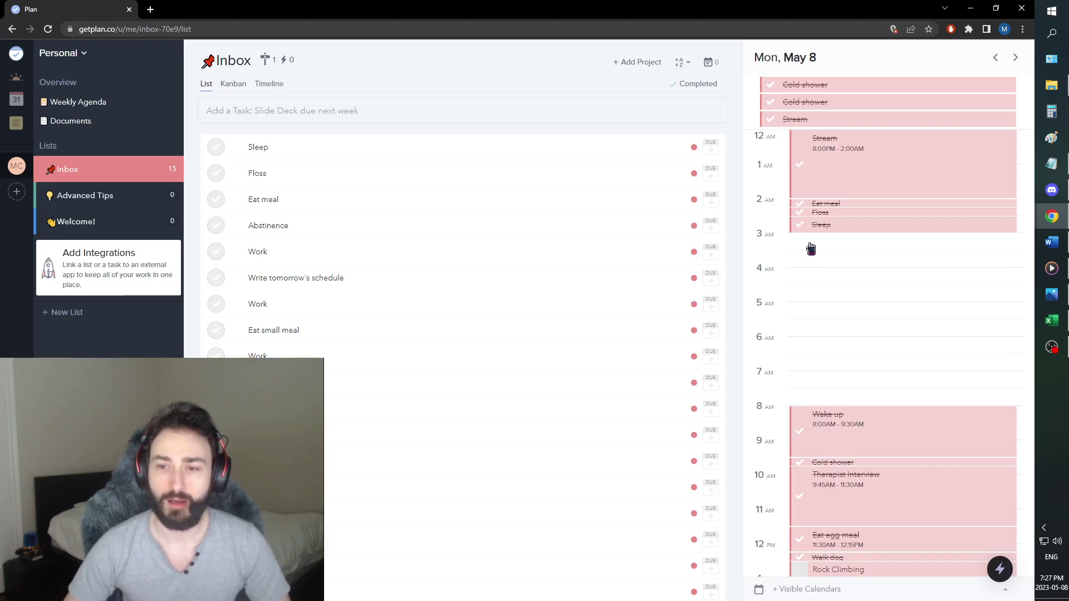
Step: Mark Rock Climbing, Abstinence and Eat small meal as completed on the May 8 schedule and show the May 9 schedule
scroll(809, 250, down, 5)
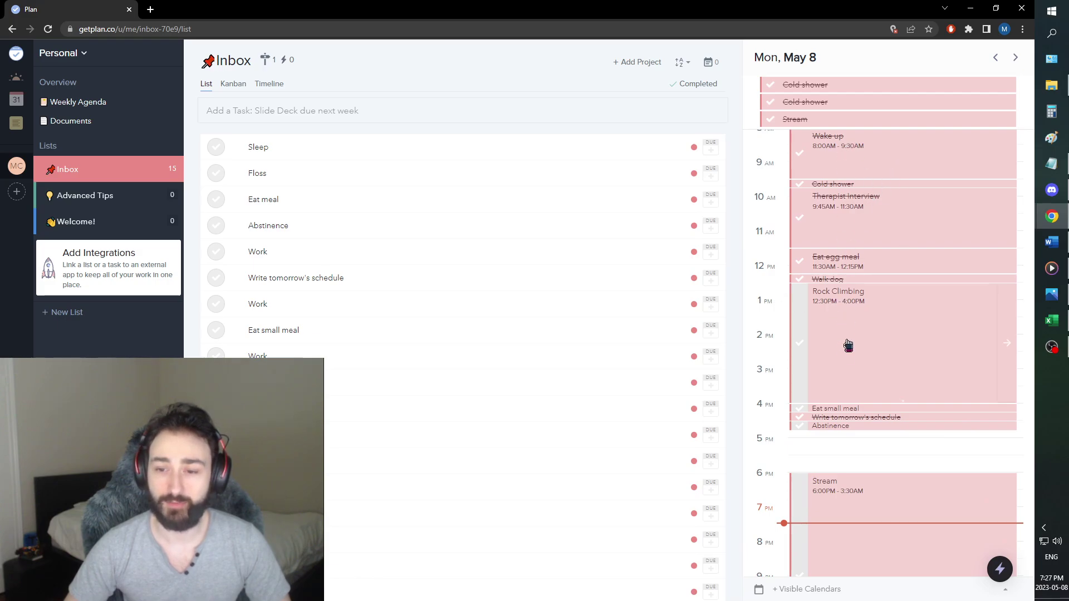
scroll(847, 345, down, 1)
click(802, 278)
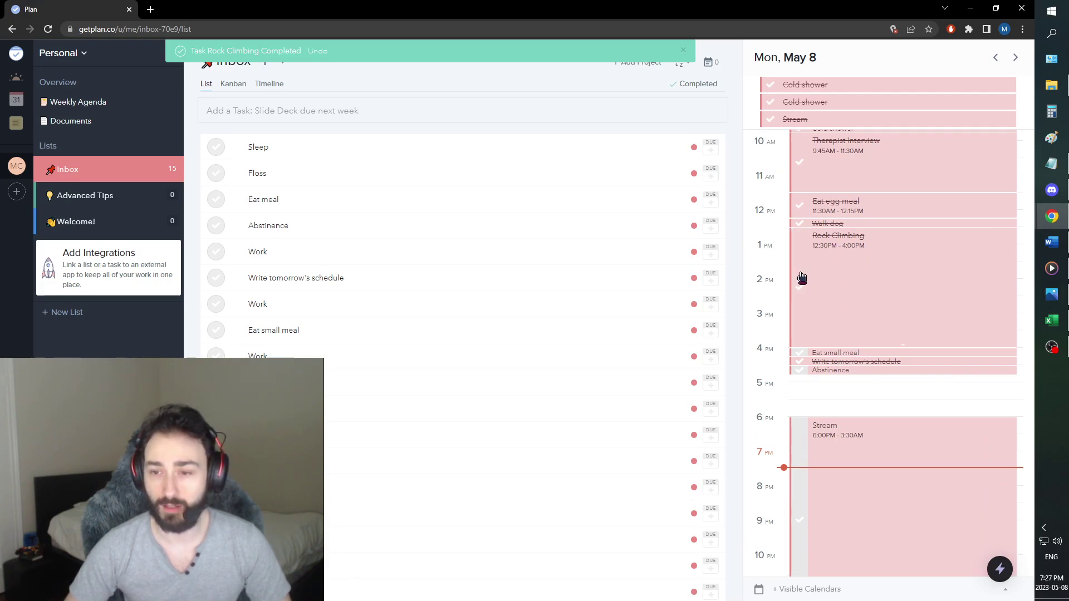
scroll(801, 278, down, 1)
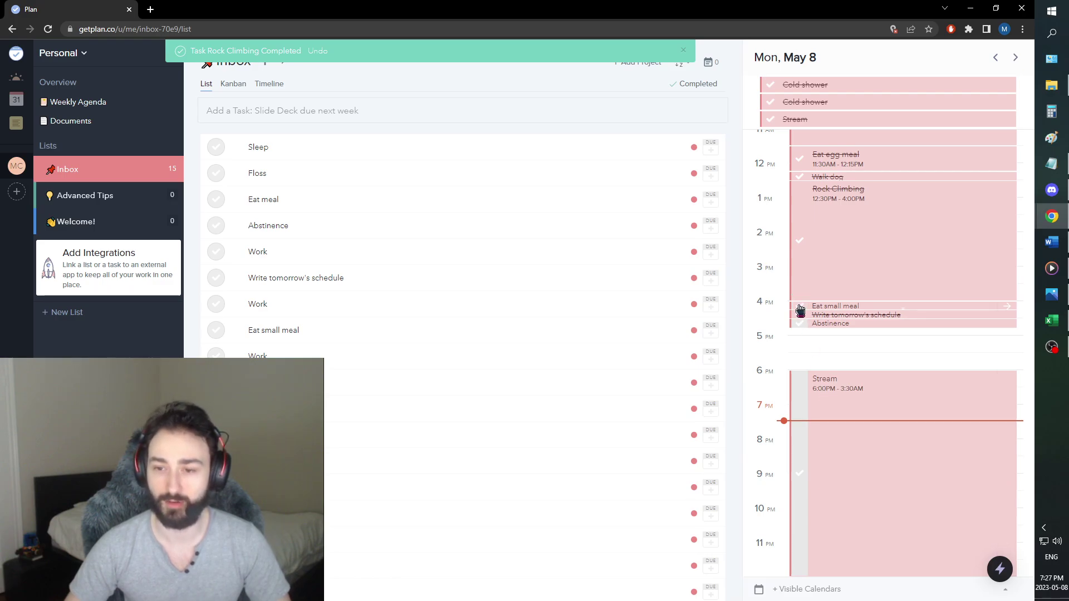
click(801, 324)
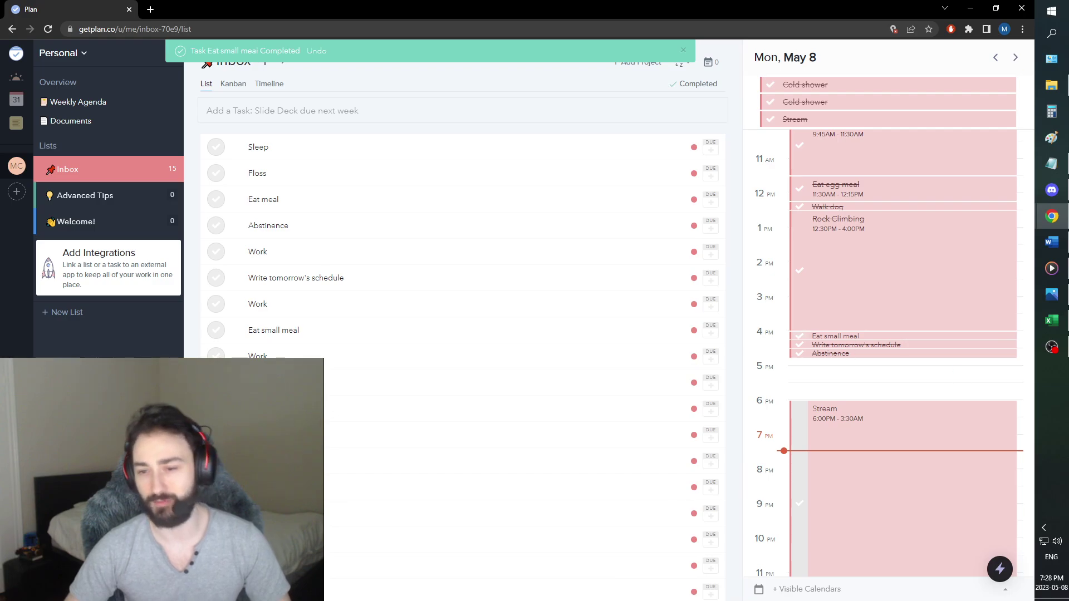
click(805, 338)
scroll(838, 356, down, 1)
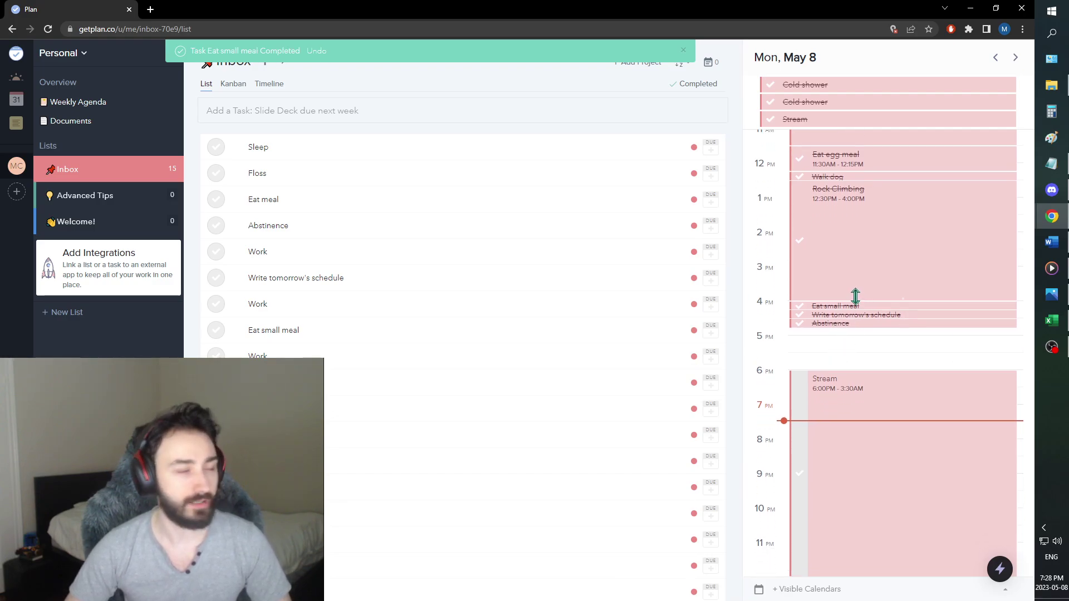
click(1015, 57)
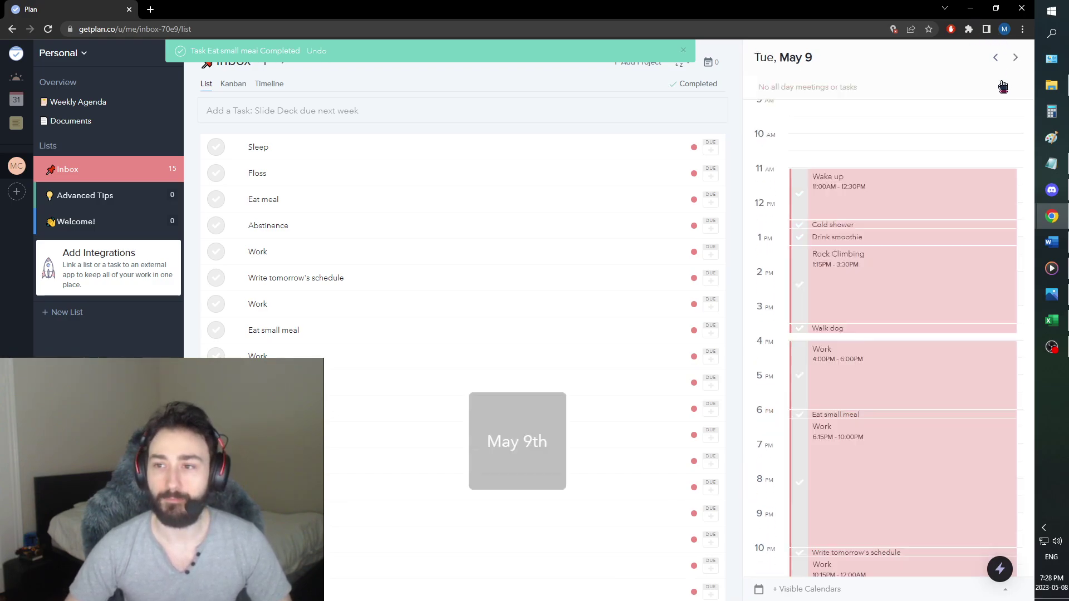
scroll(914, 184, up, 10)
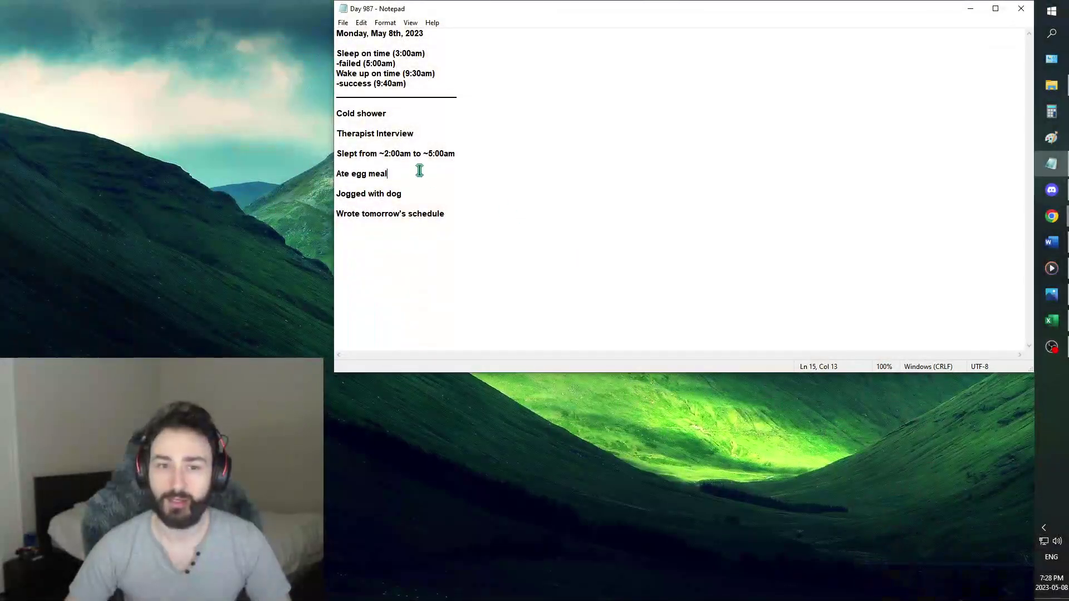
Step: Switch to Notepad and review the Day 987 log entries, including the slept-from line, egg meal, dog jog and tomorrow's schedule
click(399, 153)
drag(482, 156, 395, 145)
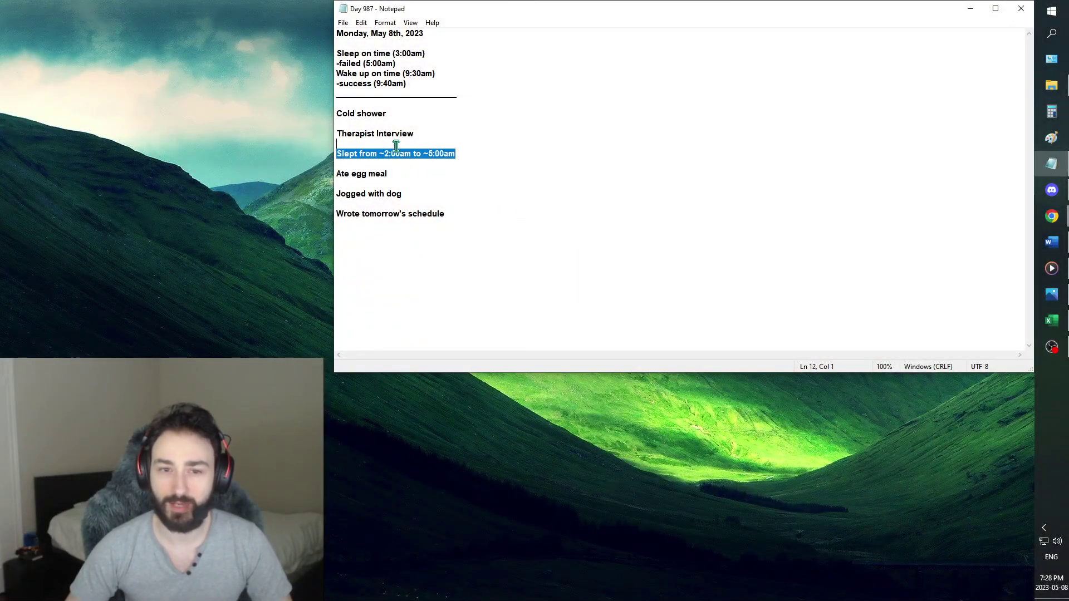
click(383, 146)
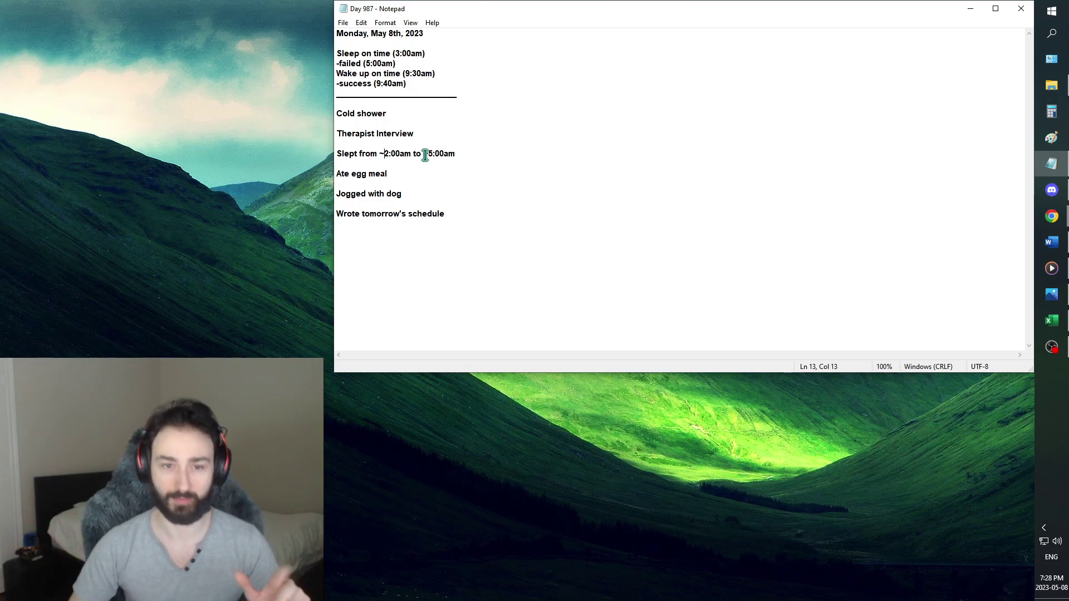
triple_click(415, 190)
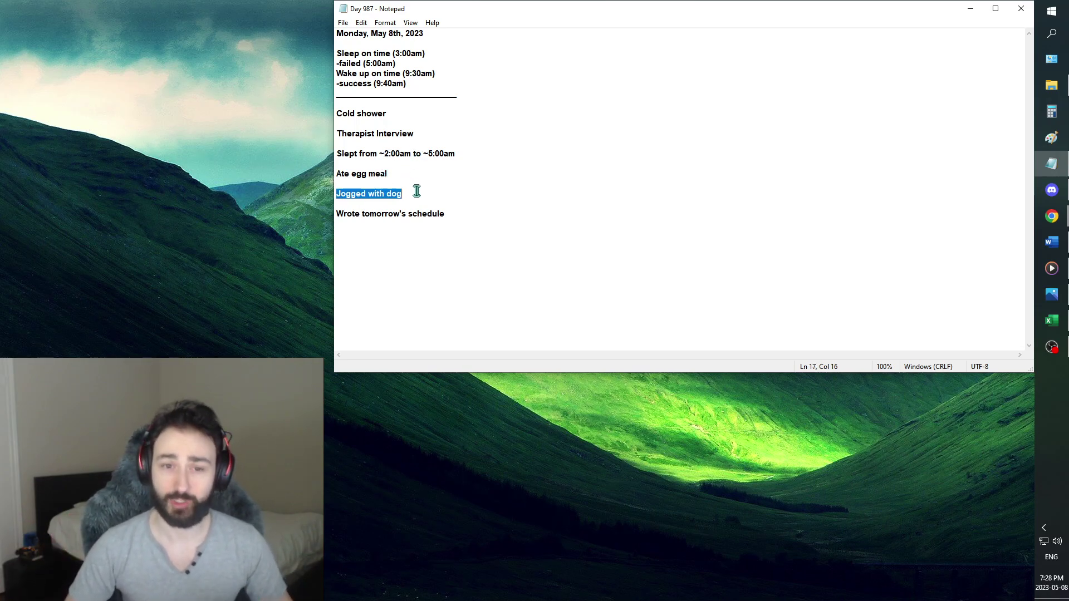
click(416, 191)
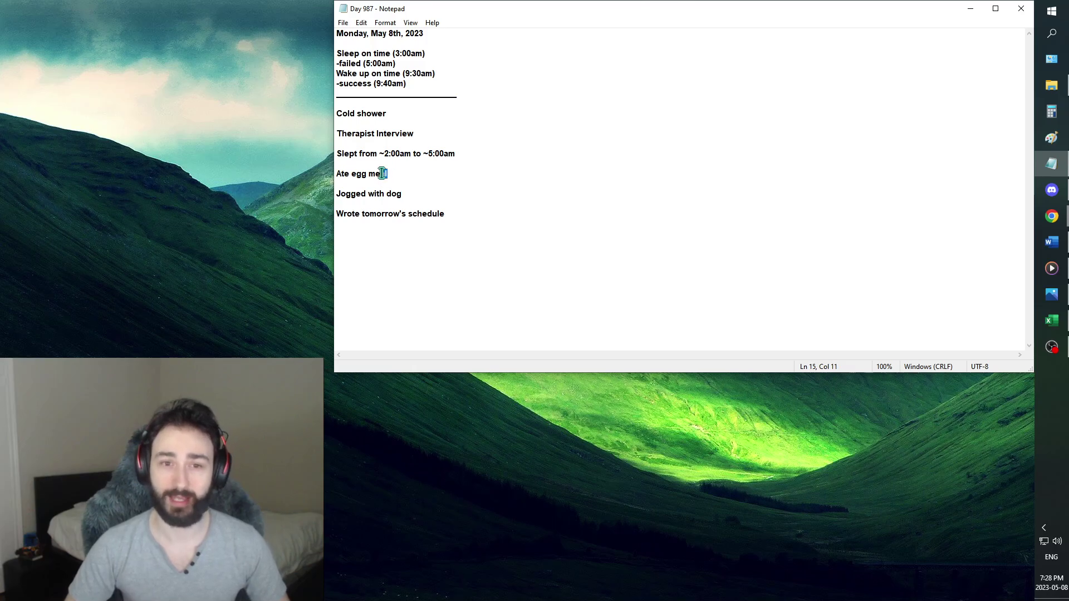
click(450, 216)
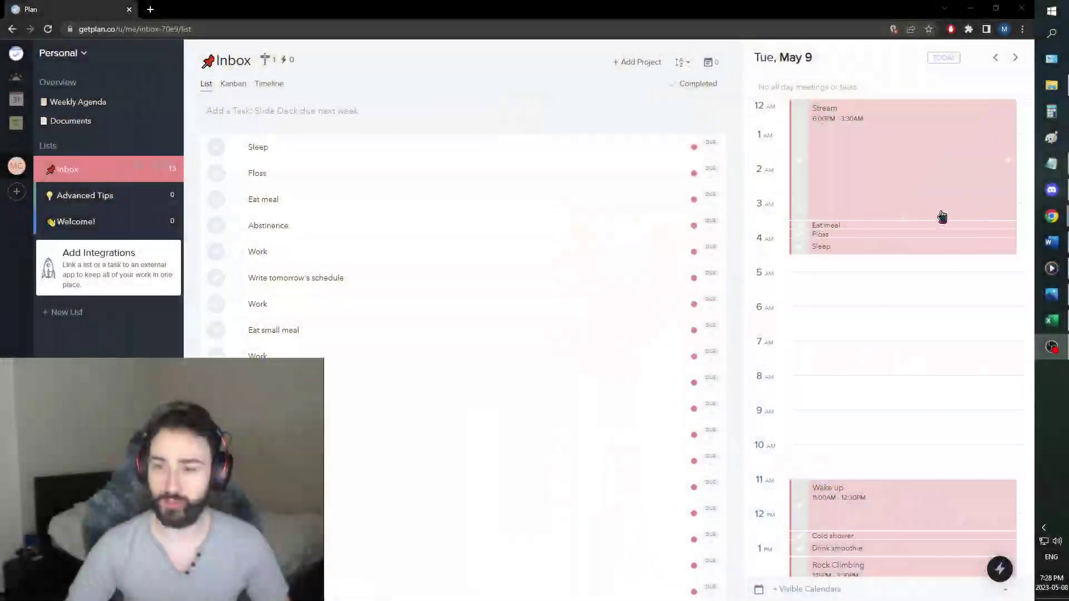
Step: Switch back to the Plan calendar in Chrome and examine the scheduled tasks for May 9 and May 10
scroll(854, 195, down, 6)
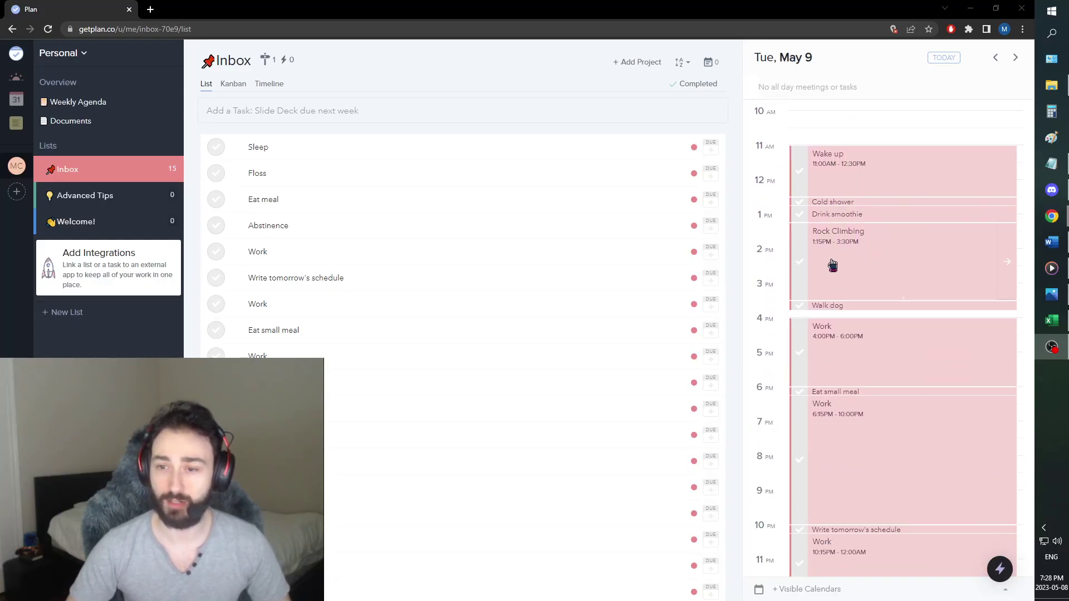
scroll(834, 234, down, 1)
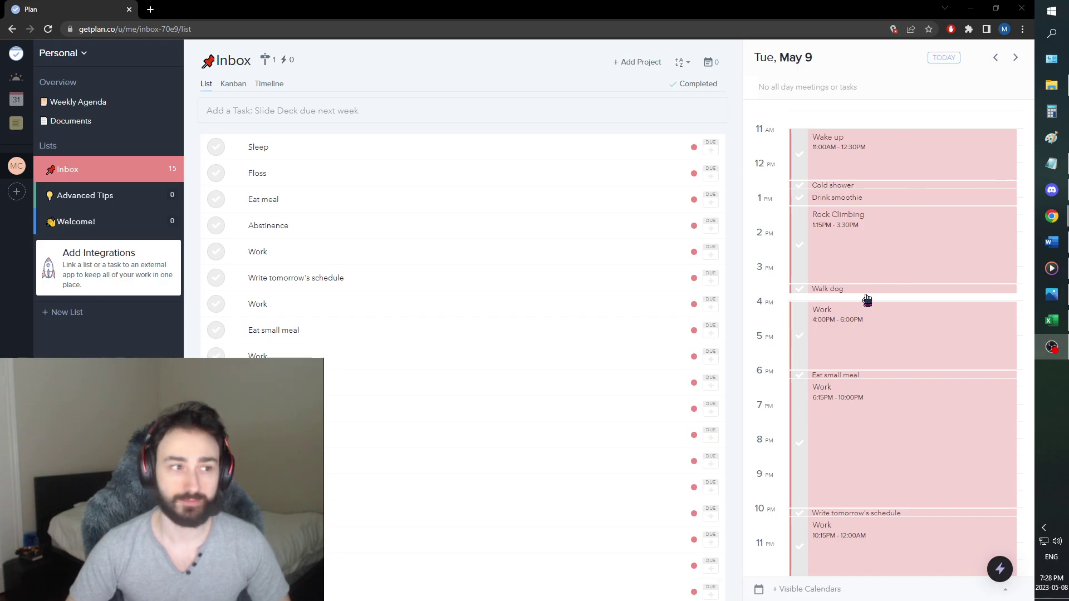
click(1016, 58)
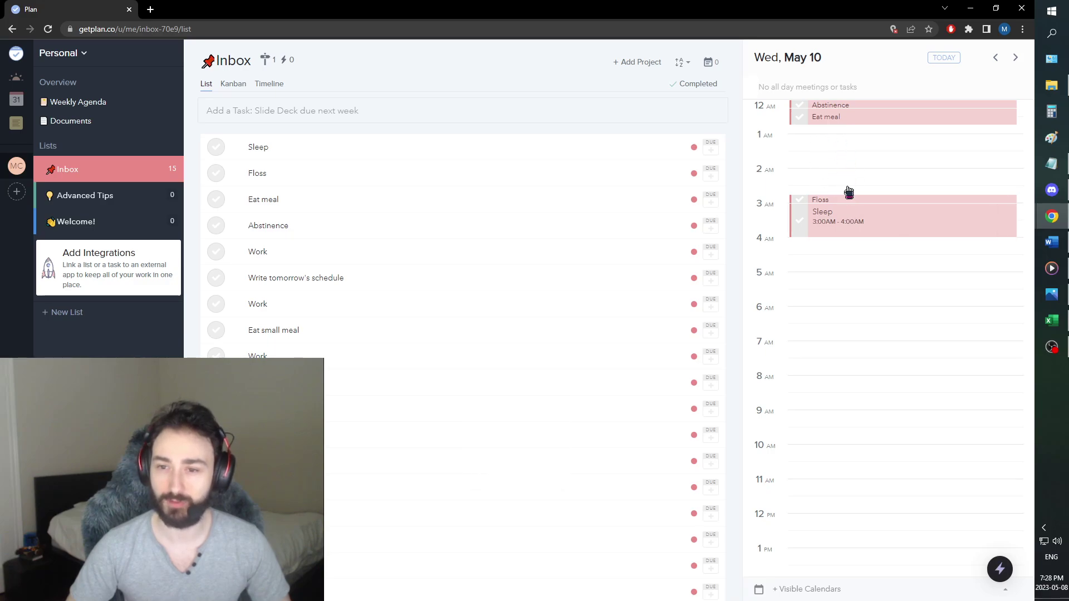
click(995, 57)
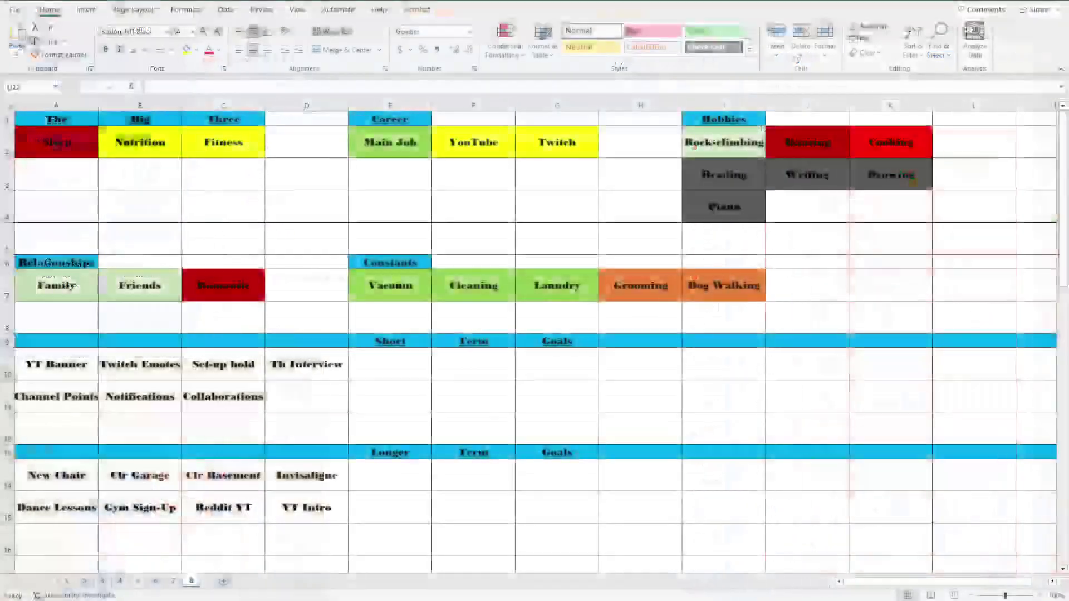
Step: Switch to the Excel life tracker and change the fill of the Sleep cell on sheet 8 to red
click(87, 149)
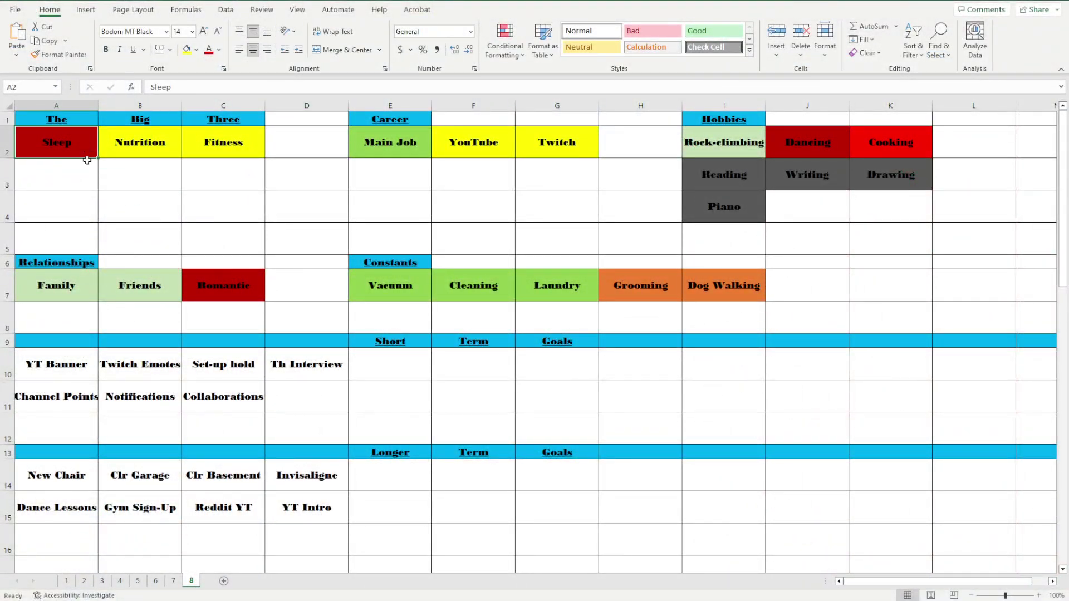
click(187, 49)
click(195, 157)
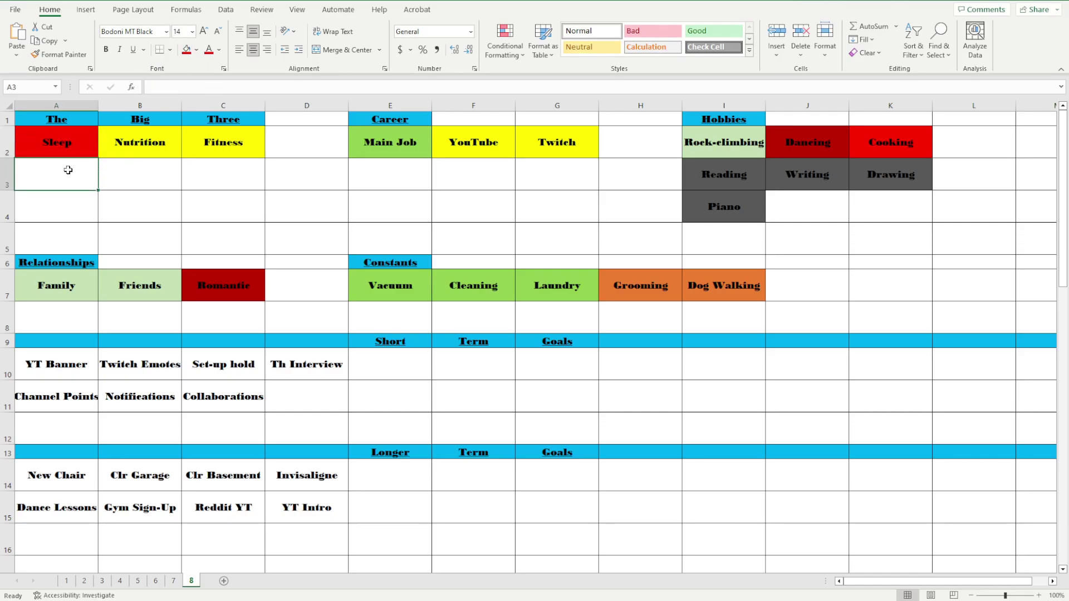
click(112, 149)
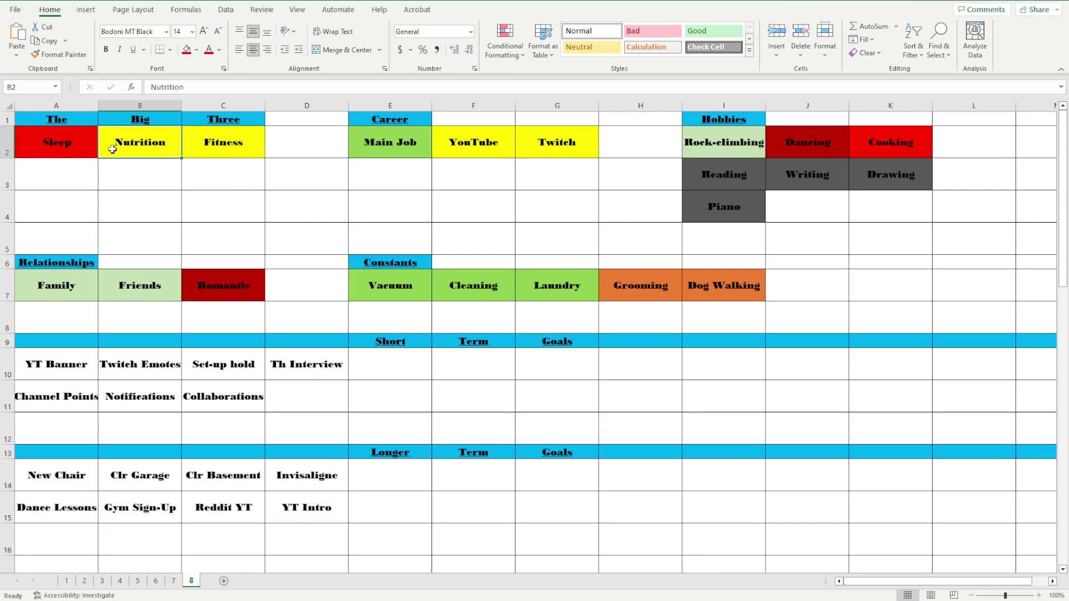
click(58, 145)
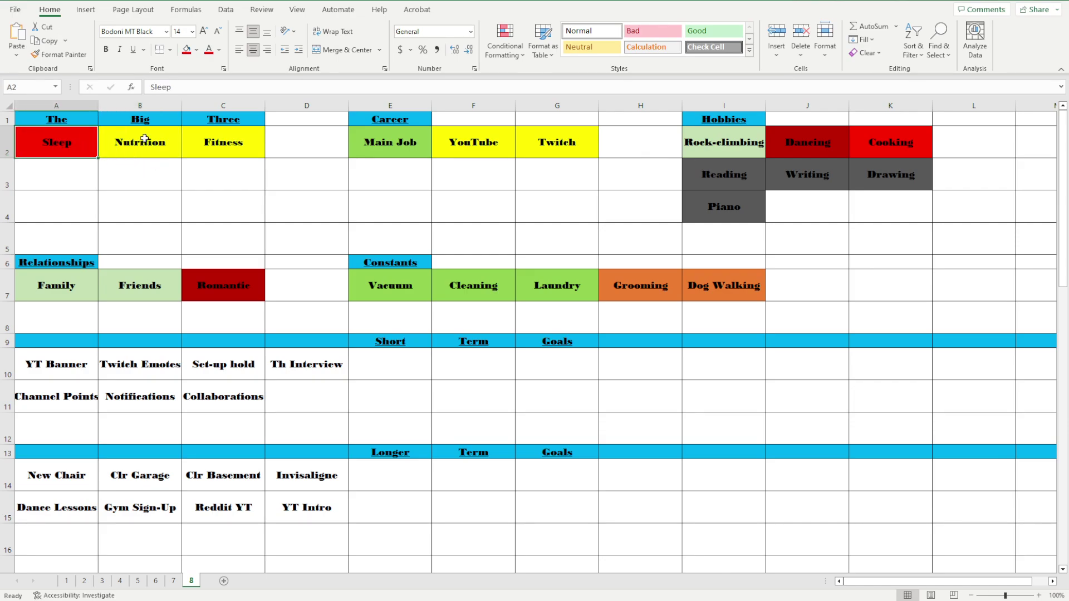
Step: Check the Nutrition, Fitness and Career cells and change the fill of the Rock-climbing cell under Hobbies to yellow
click(136, 154)
click(240, 143)
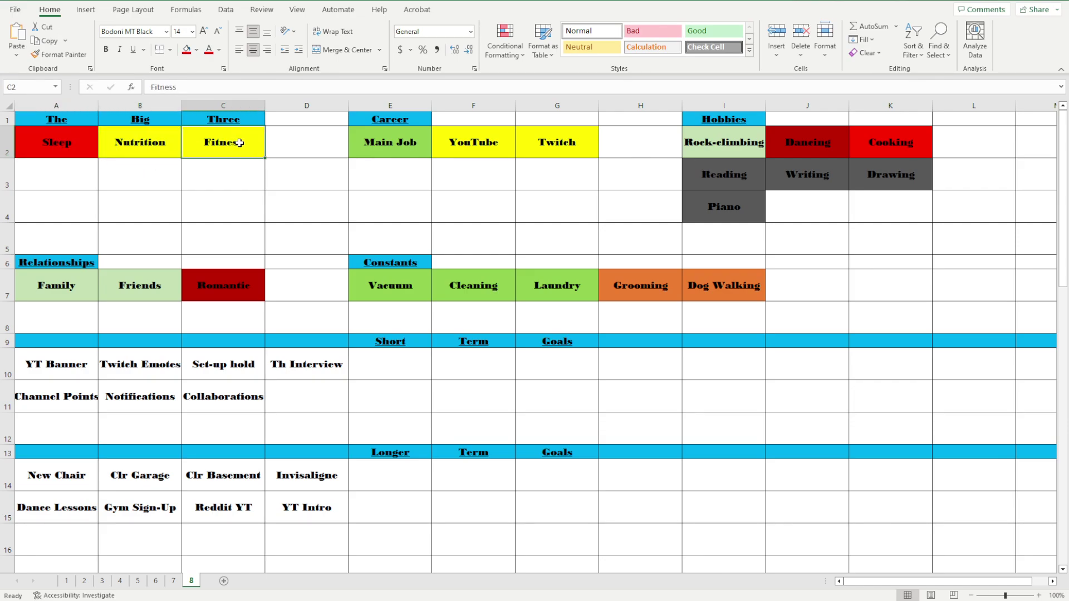
click(501, 142)
click(415, 143)
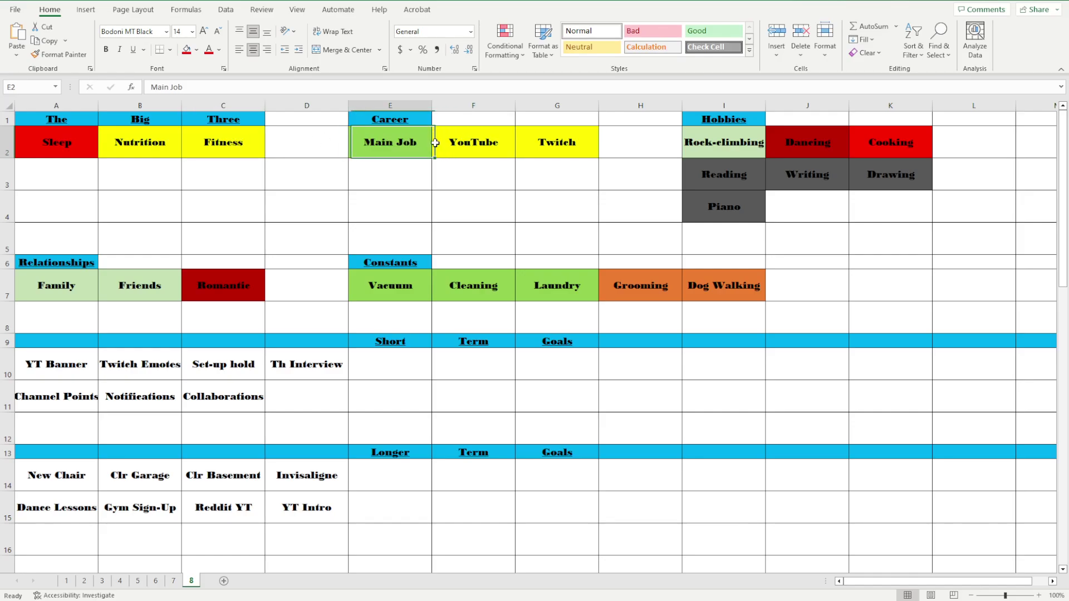
click(687, 142)
click(186, 49)
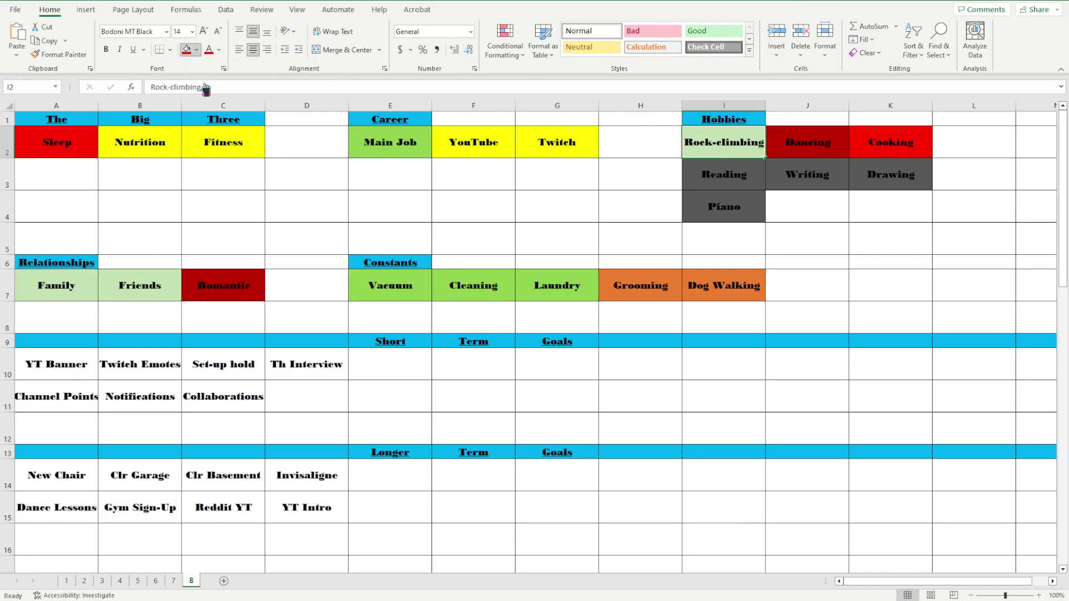
click(719, 155)
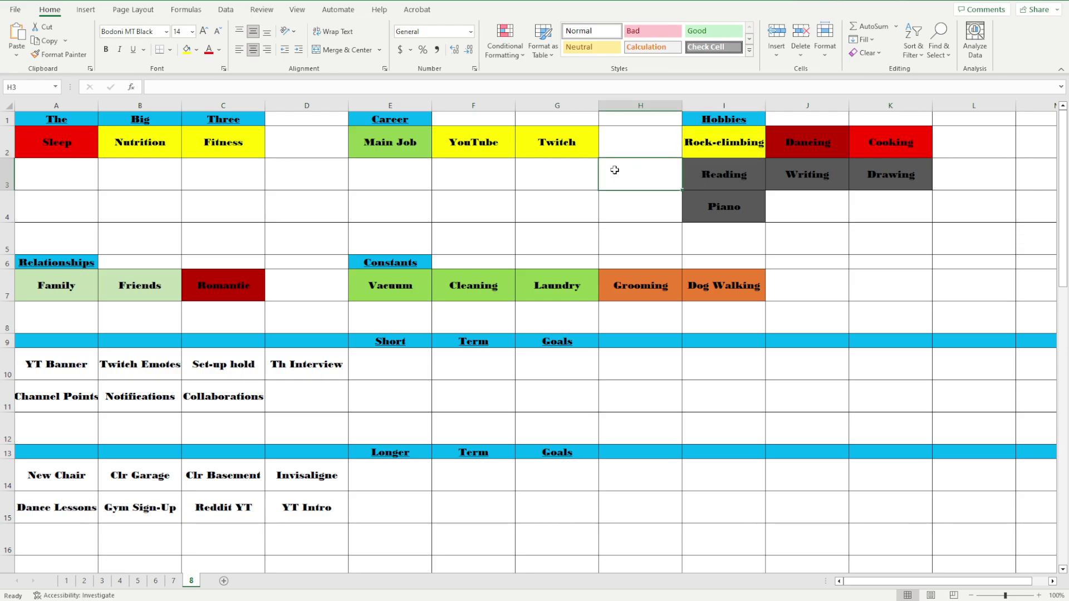
Step: Change the fill of the YouTube cell under Career to light green
click(465, 139)
click(557, 139)
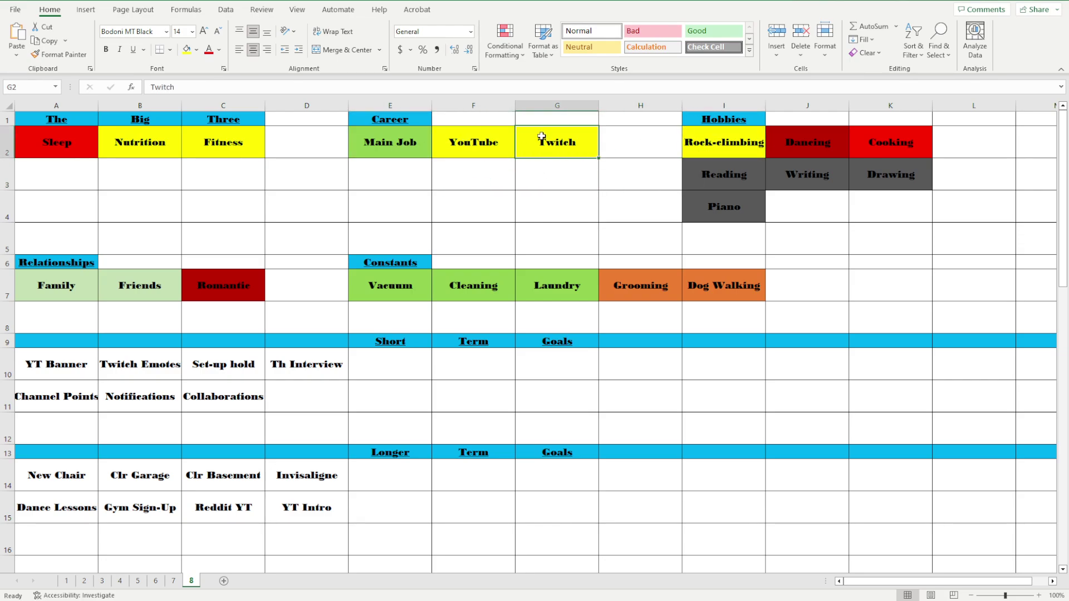
click(461, 141)
click(196, 54)
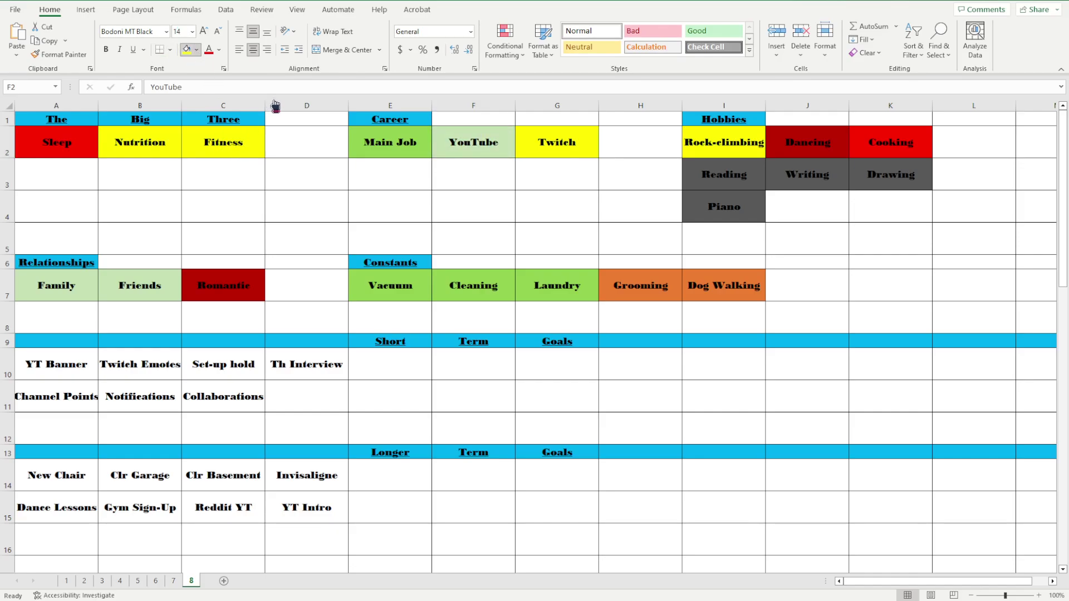
click(496, 184)
click(497, 149)
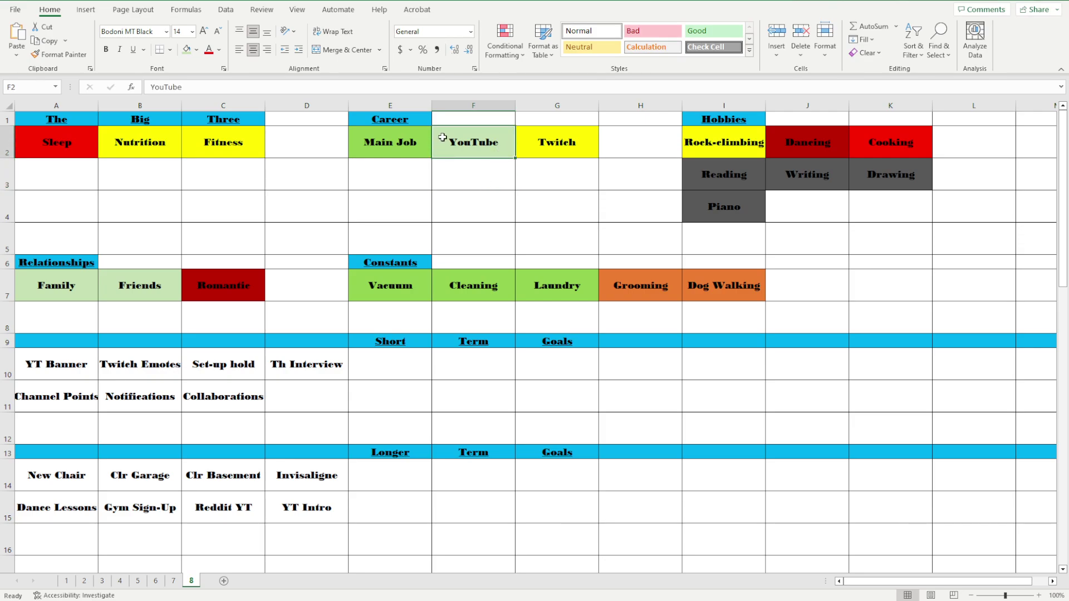
click(462, 195)
click(468, 146)
click(467, 162)
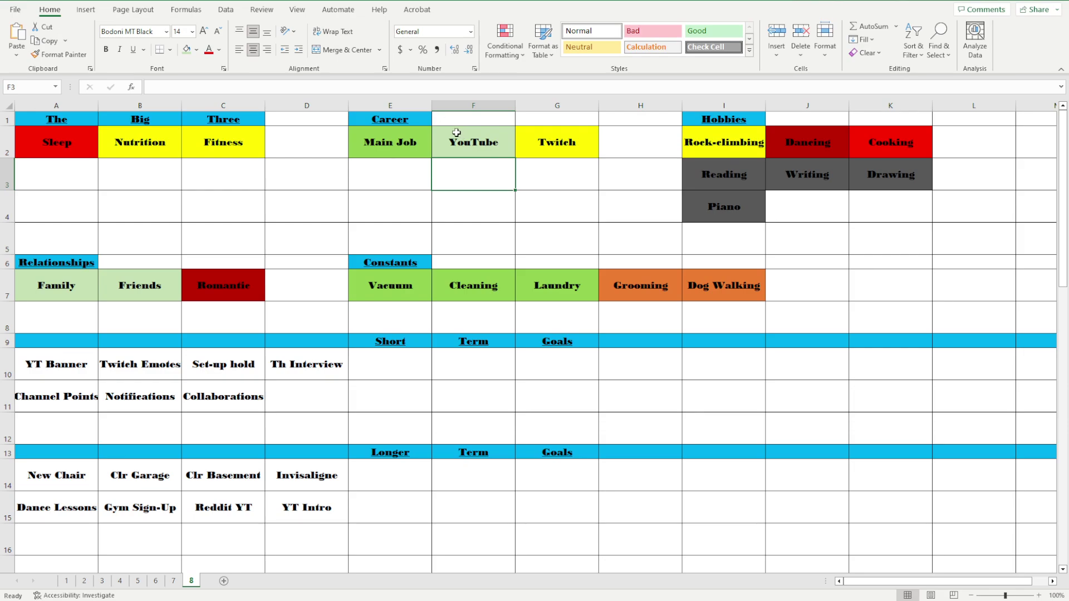
Step: Check the Relationships and Constants cells and change the fill of the Dog Walking cell to yellow
click(39, 294)
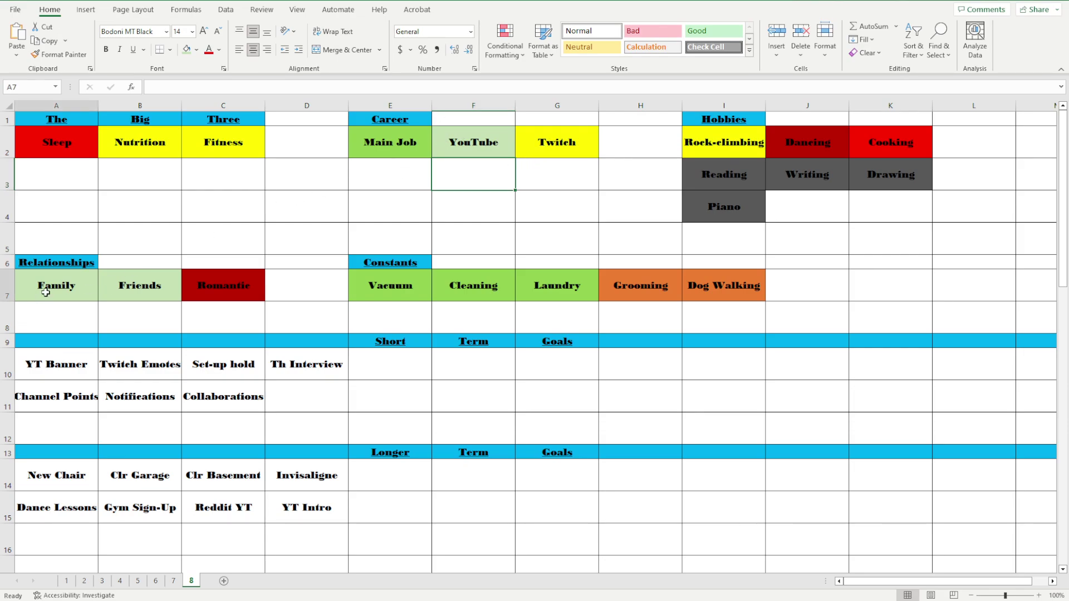
click(110, 289)
click(220, 284)
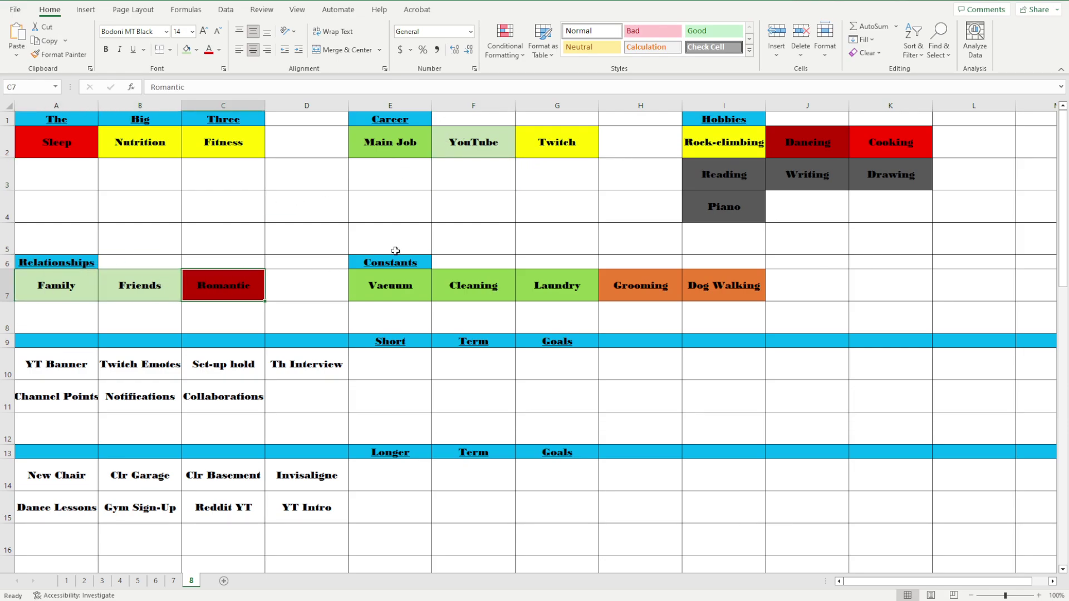
click(395, 278)
click(162, 312)
click(548, 276)
click(697, 281)
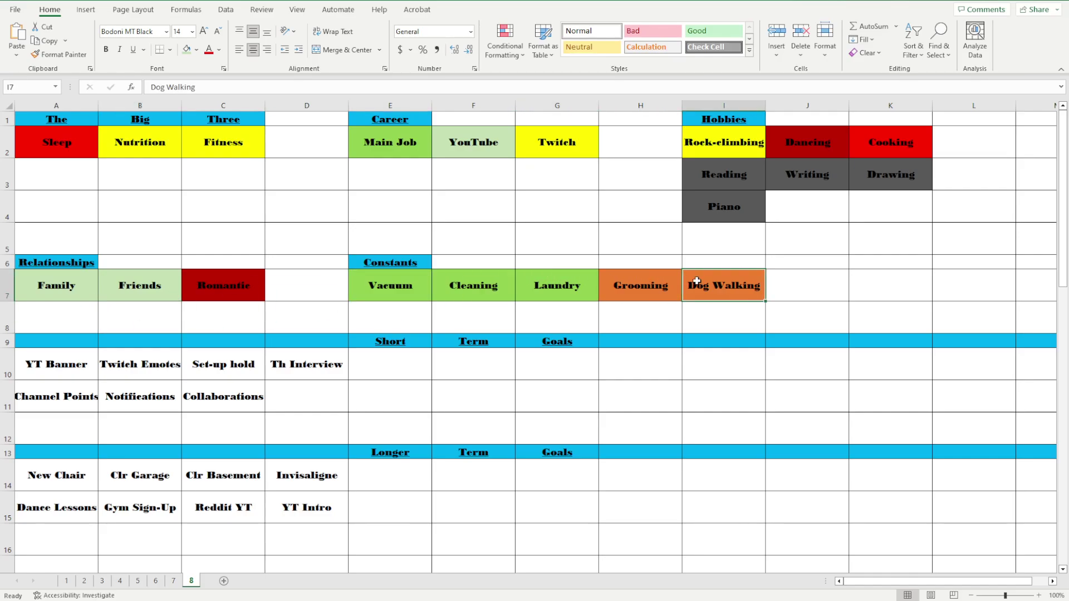
click(187, 49)
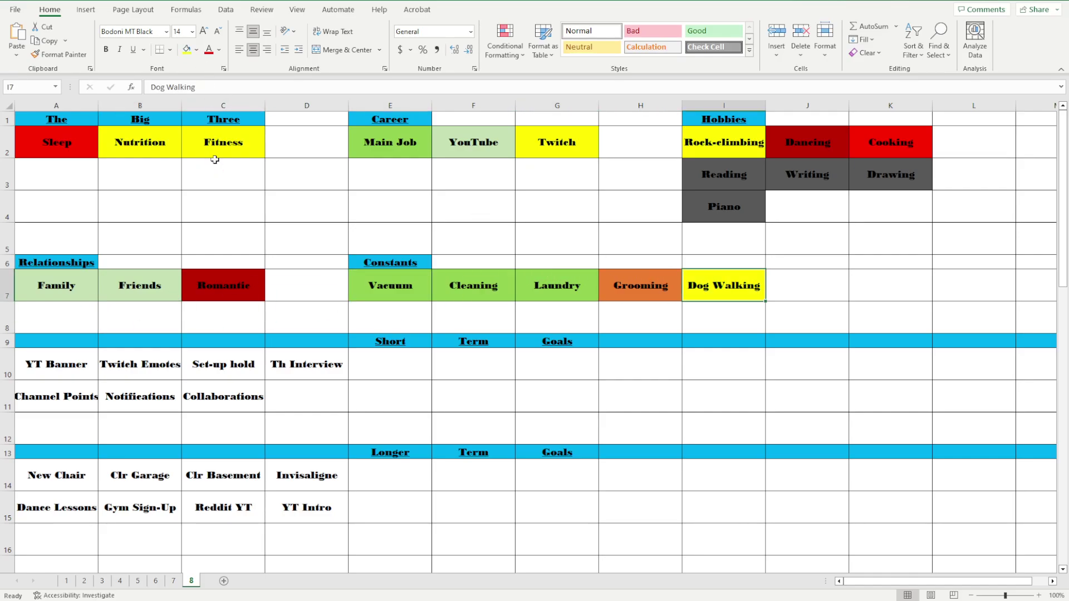
click(640, 248)
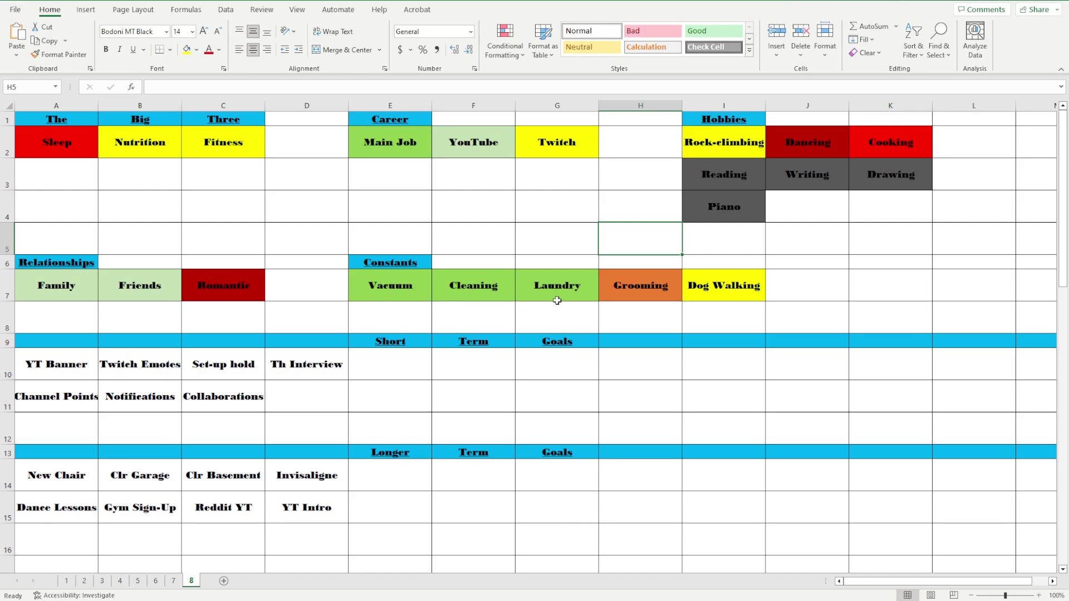
Step: Change the fill of the Vacuum cell under Constants to light green
click(427, 283)
click(186, 49)
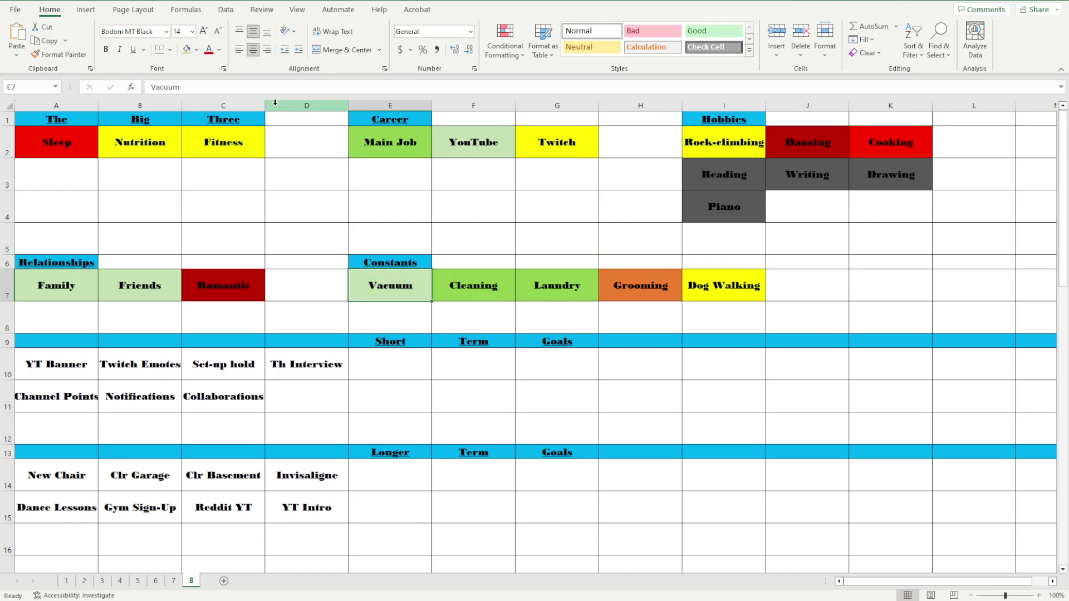
click(417, 310)
click(520, 312)
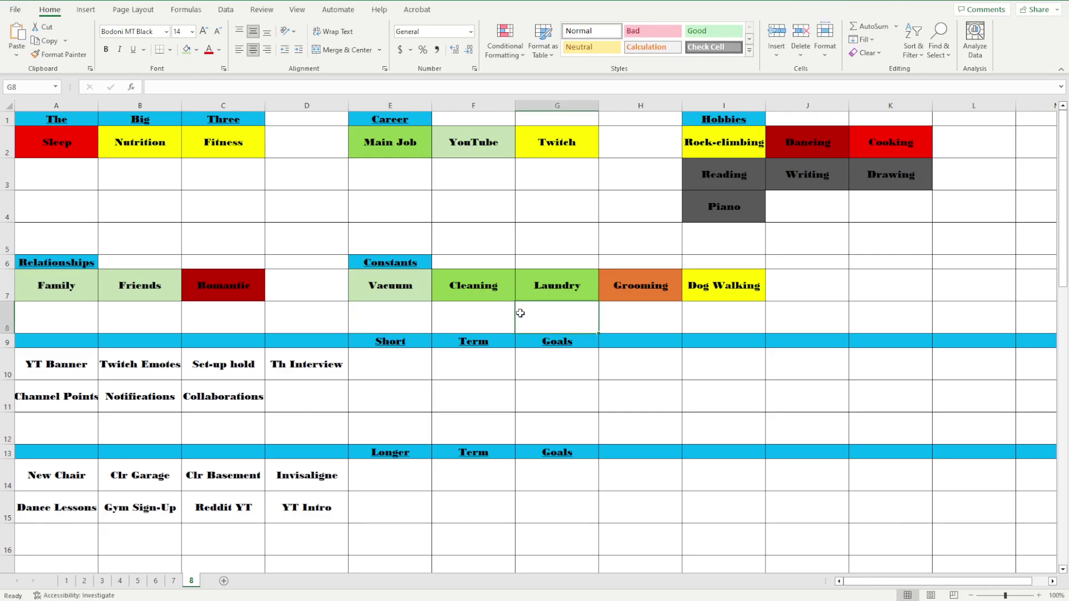
Step: Check the Grooming, Laundry and Cleaning cells under Constants and clear the Th Interview entry from the Short Term Goals
click(638, 294)
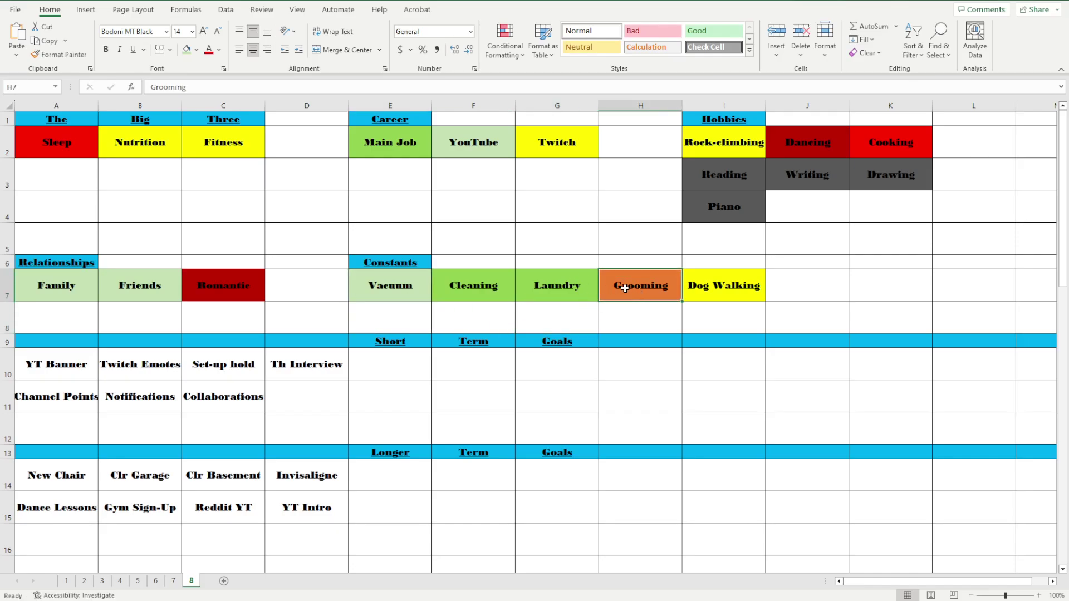
click(551, 293)
click(472, 297)
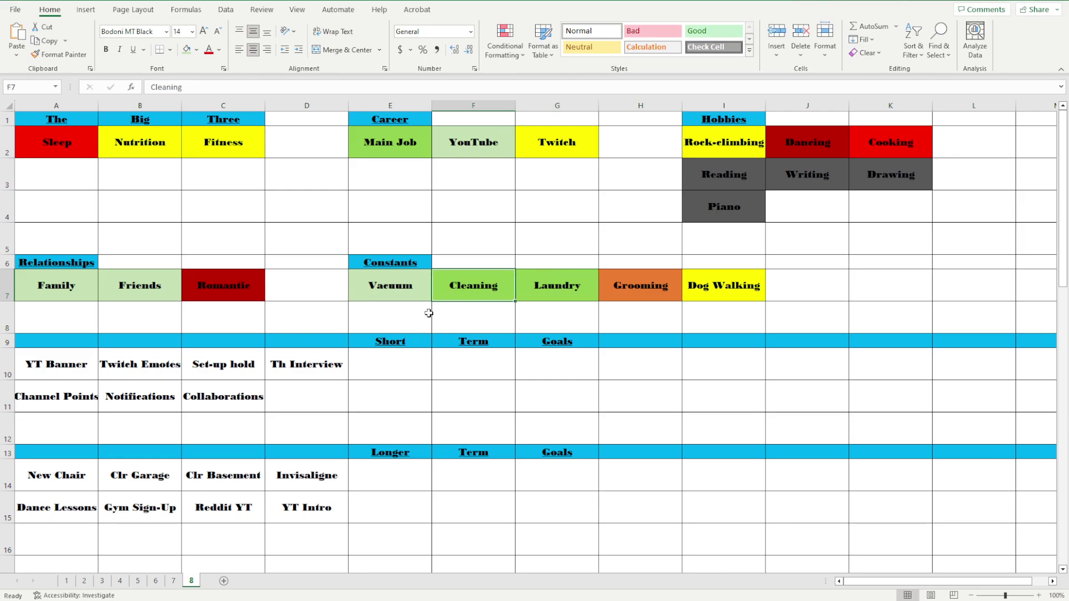
click(309, 363)
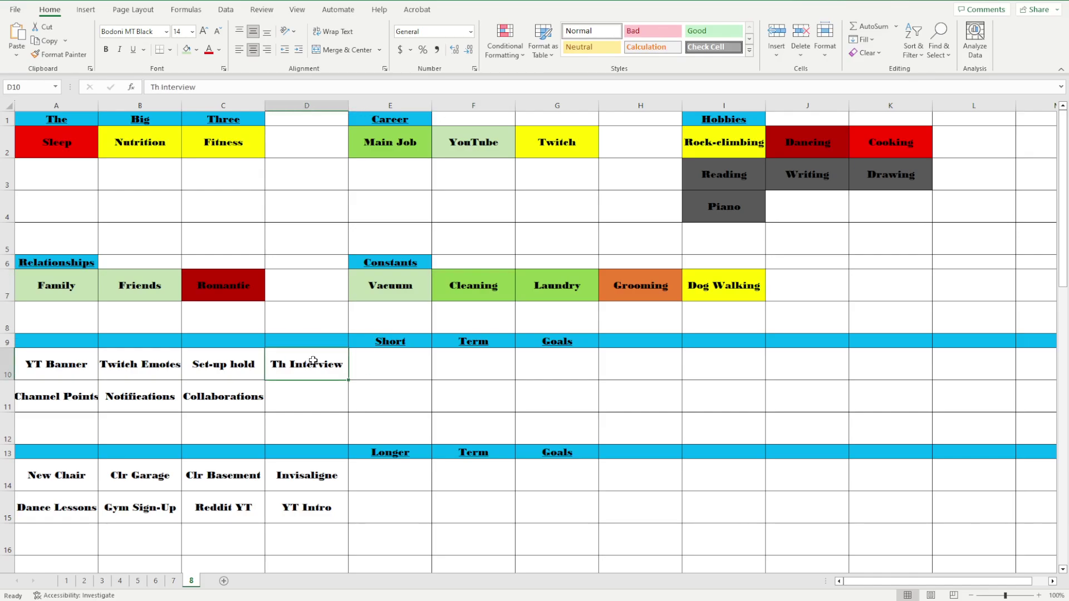
key(Delete)
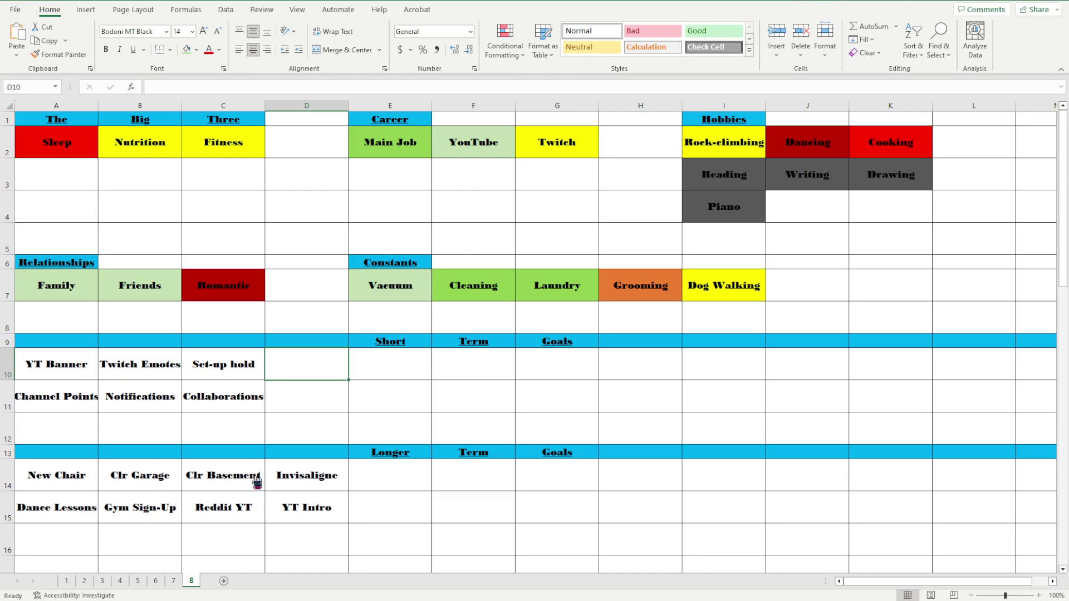
Step: Duplicate sheet 8 at the end of the workbook and rename the copy as 9
drag(212, 469, 209, 586)
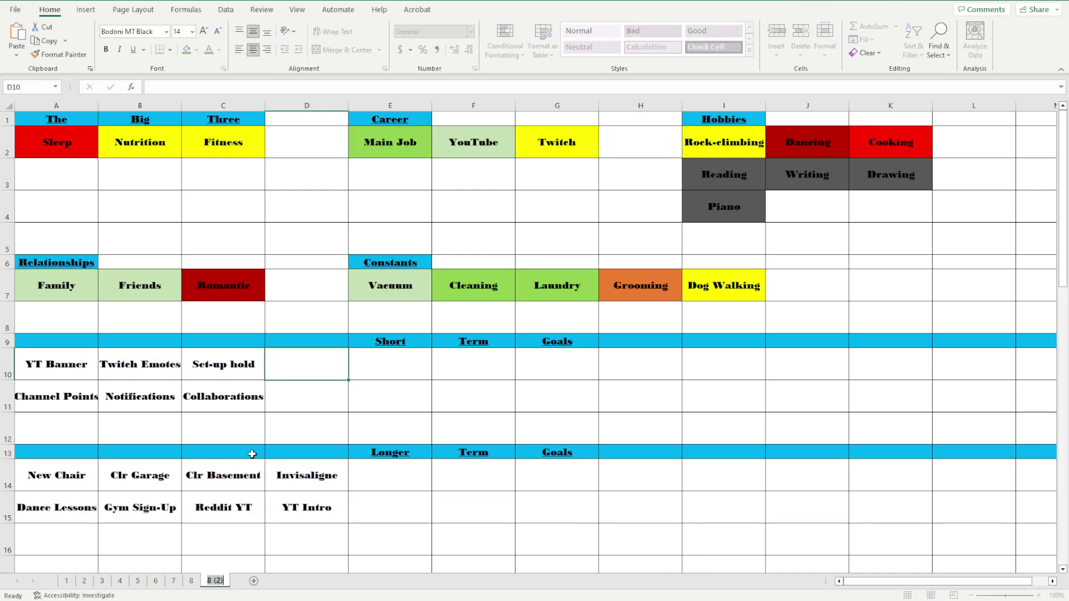
text(9)
key(Return)
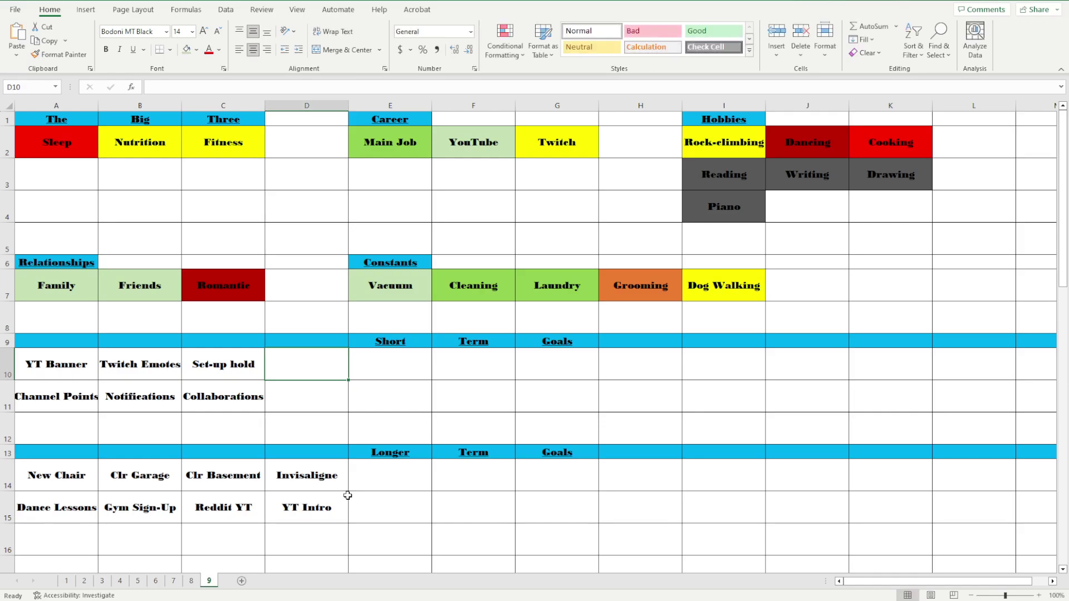
click(501, 509)
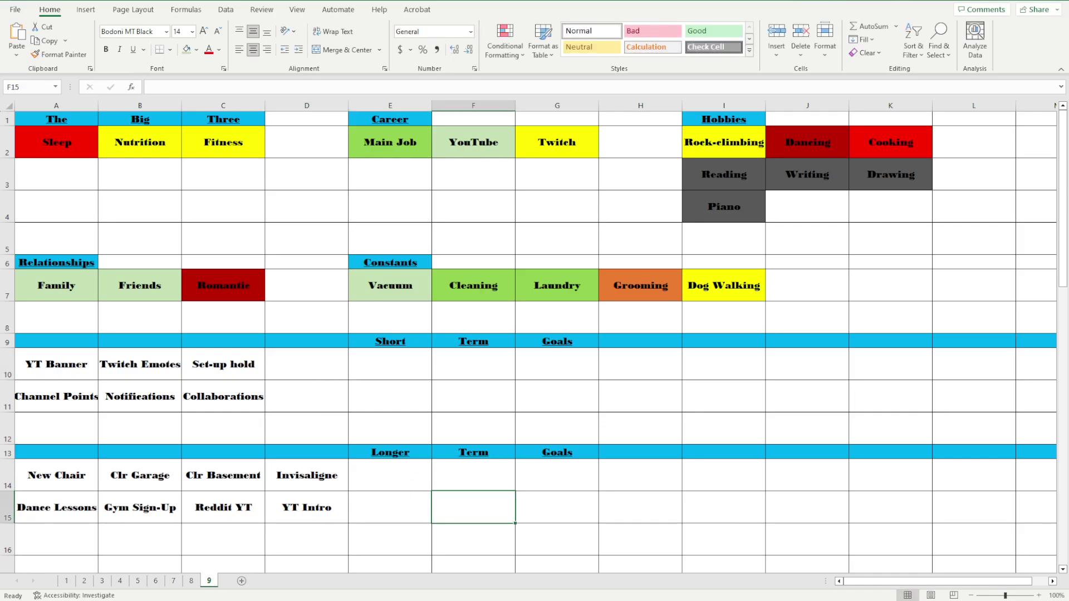